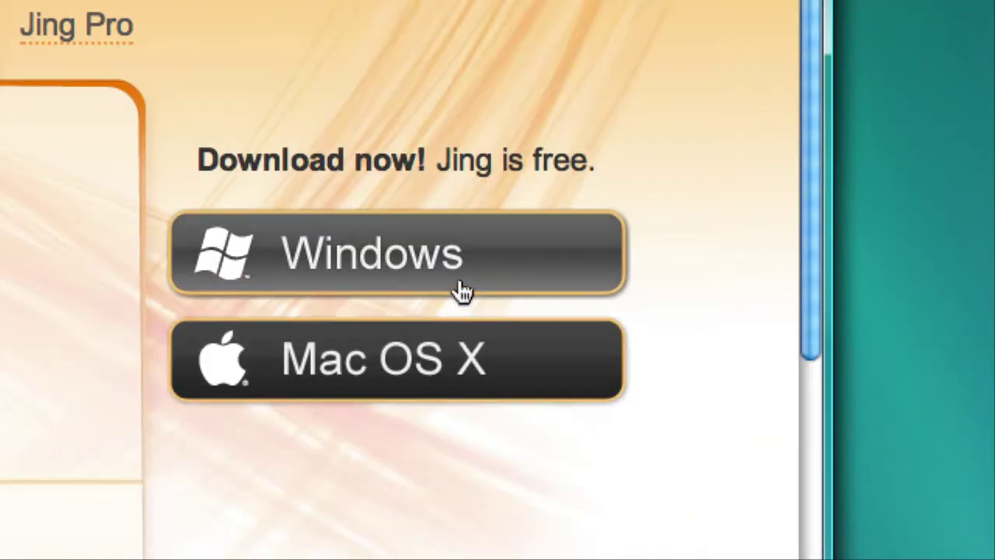
Download the Windows version of Jing from the TechSmith download page
click(458, 287)
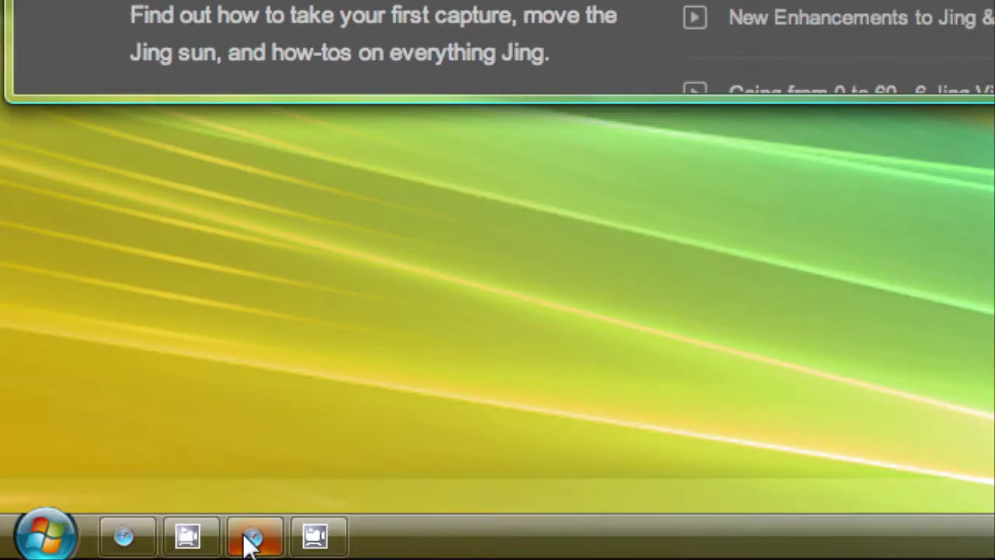
Open the downloaded jing_setup.exe from Safari's Downloads list and allow it to run
click(248, 537)
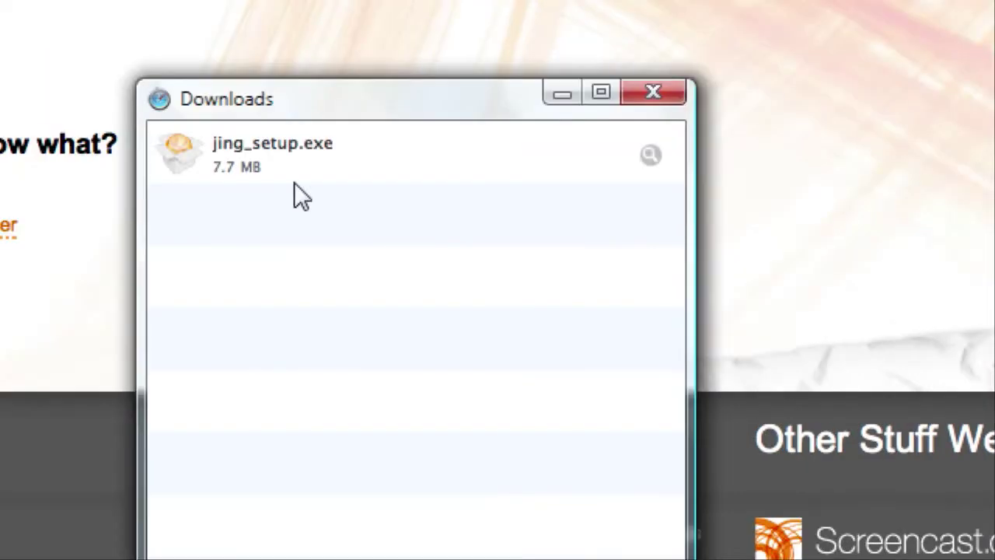
click(289, 174)
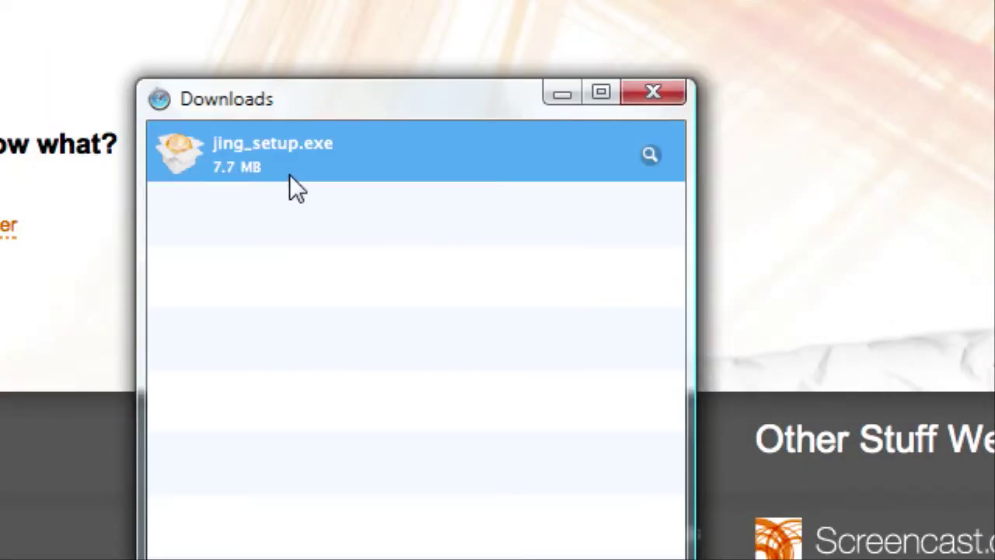
right_click(289, 174)
click(348, 197)
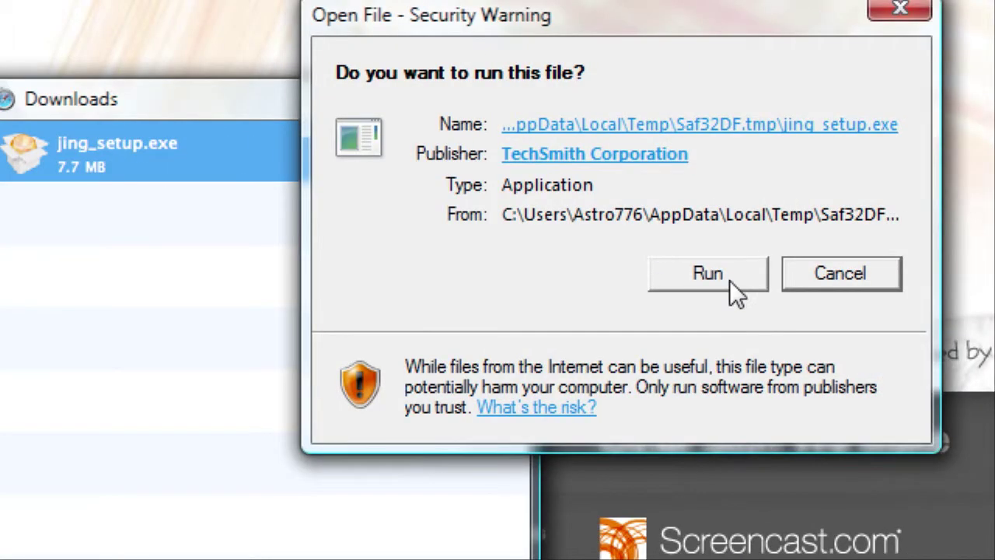
click(729, 280)
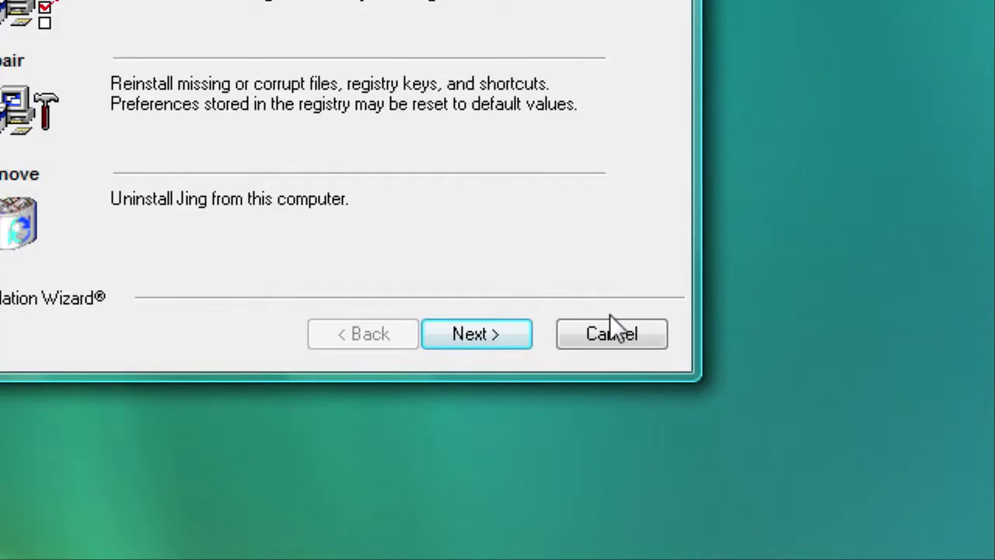
Quit the Jing setup wizard without installing
click(611, 333)
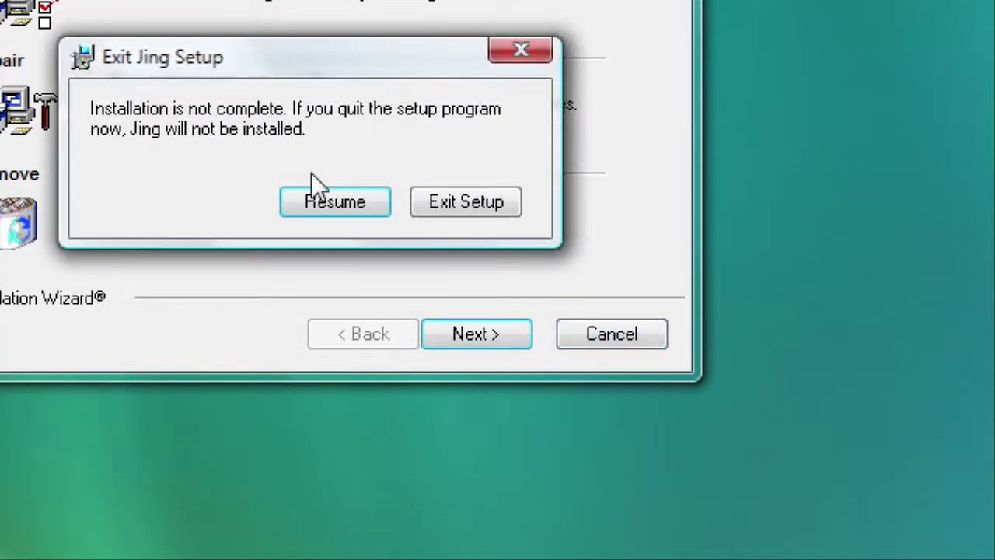
click(342, 200)
click(559, 333)
click(515, 204)
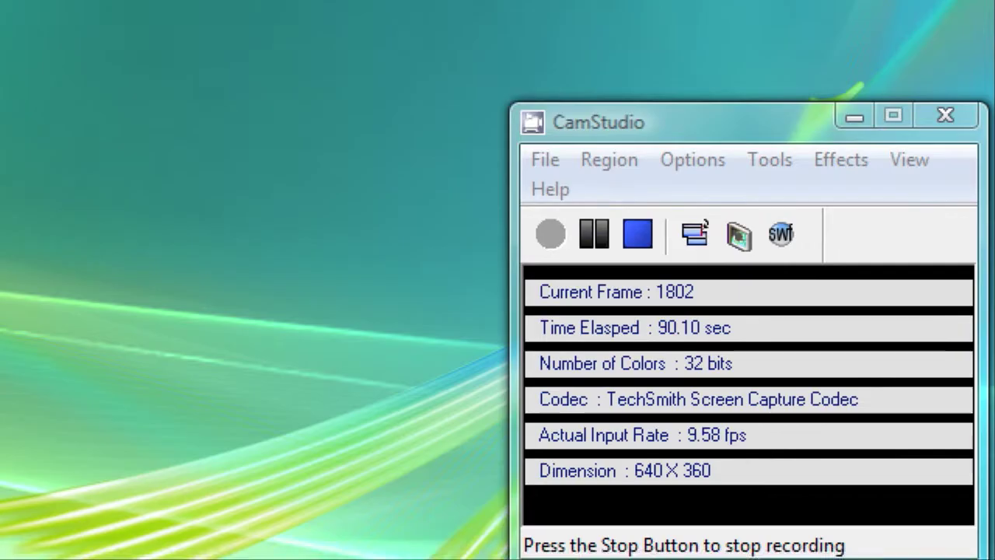
Bring up Jing's tray menu, return Safari to its home page, and start a new capture
right_click(722, 533)
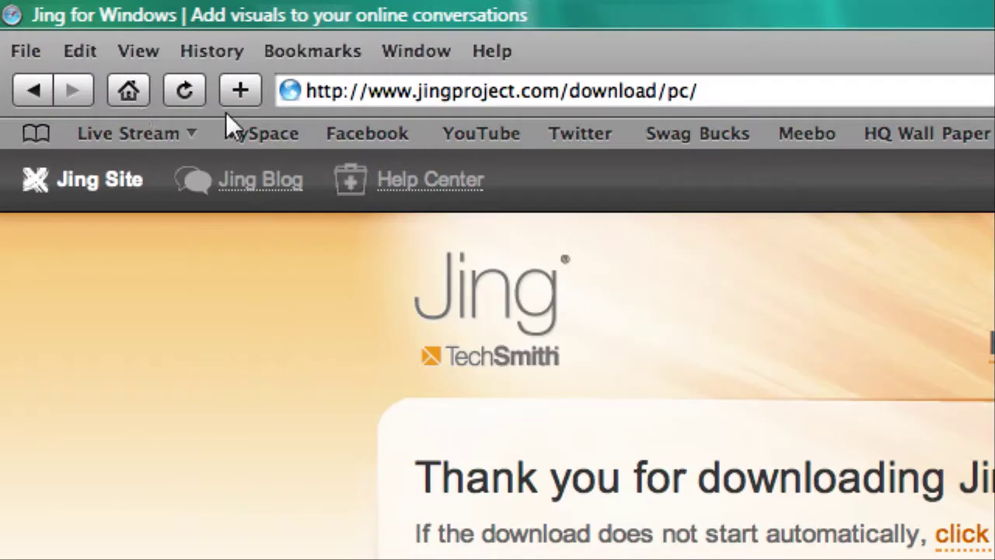
click(128, 99)
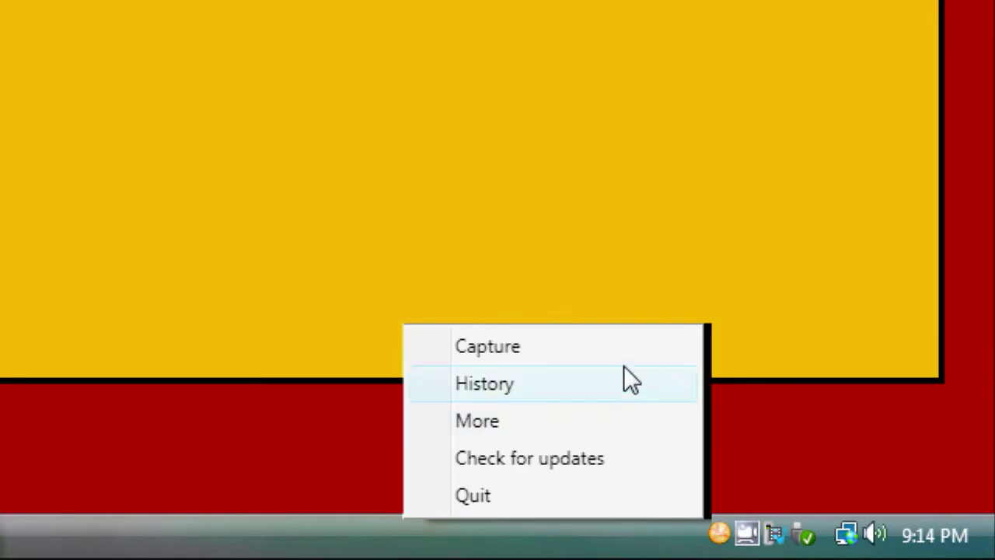
click(619, 359)
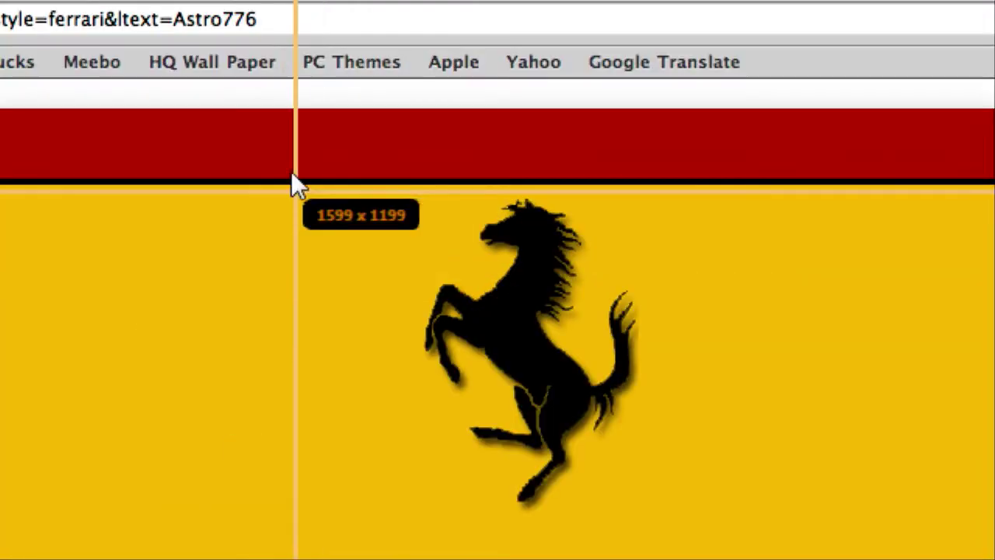
Capture a region of the Ferrari wallpaper and rename it 'Astro776 Ferrari' for saving
mouse_move(278, 138)
mouse_down()
mouse_move(654, 415)
mouse_move(909, 432)
mouse_up()
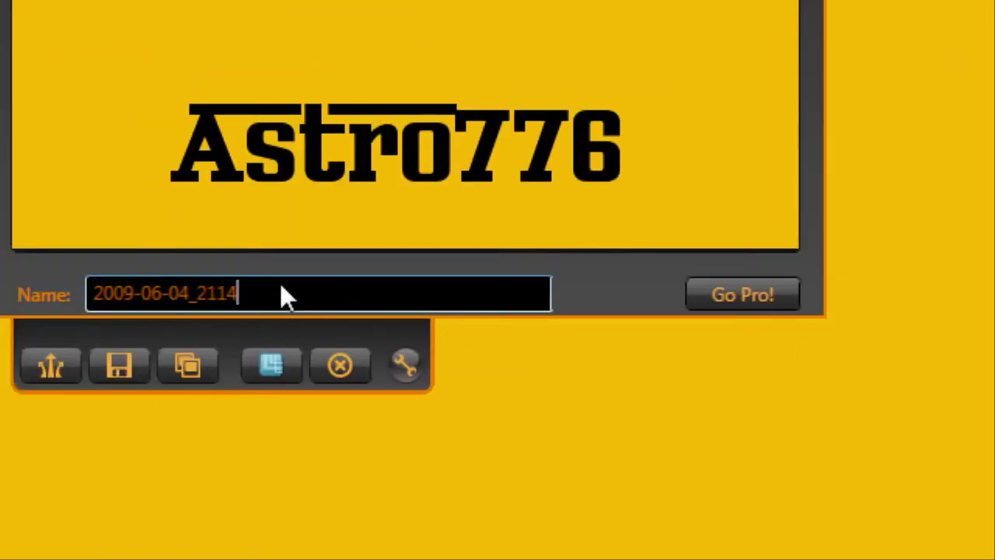
double_click(282, 286)
key(BackSpace)
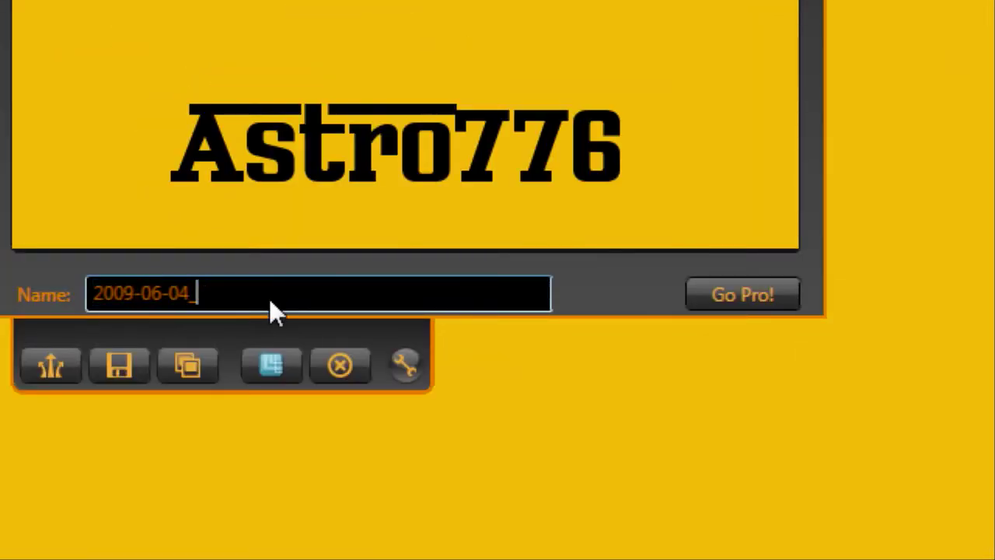
key(BackSpace)
key(BackSpace)
key(BackSpace)
key(BackSpace)
key(BackSpace)
key(BackSpace)
text(Astr)
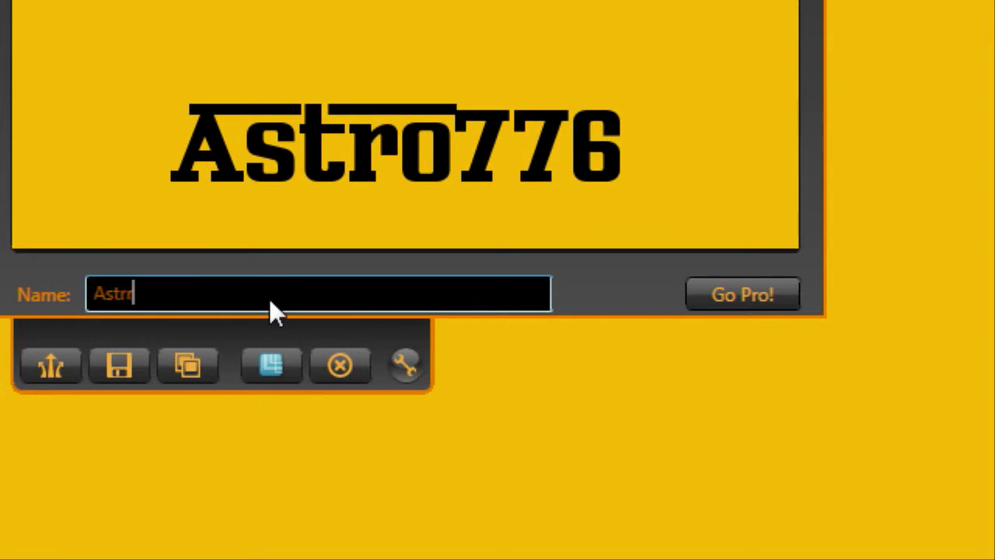
text(o)
key(BackSpace)
text(o)
text(776 Ferrari)
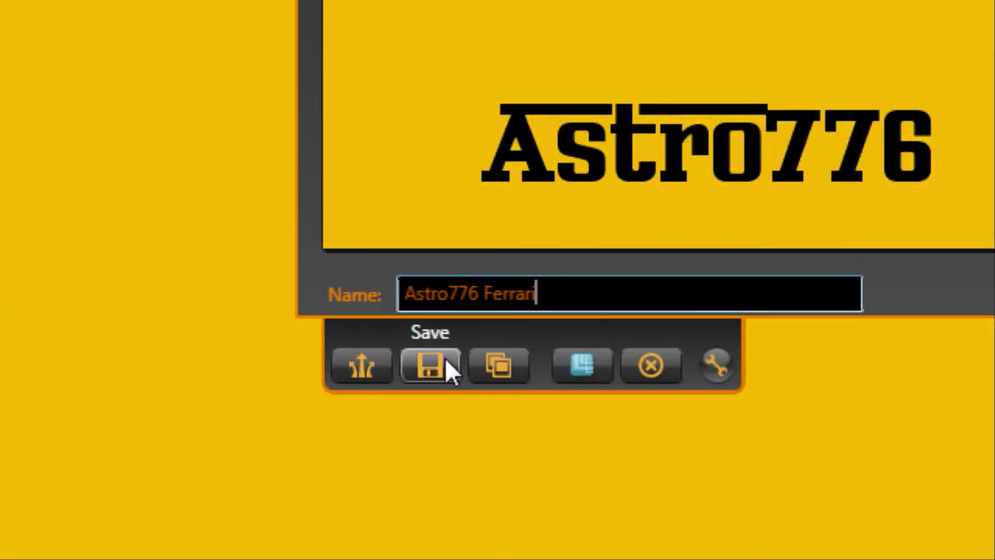
click(442, 363)
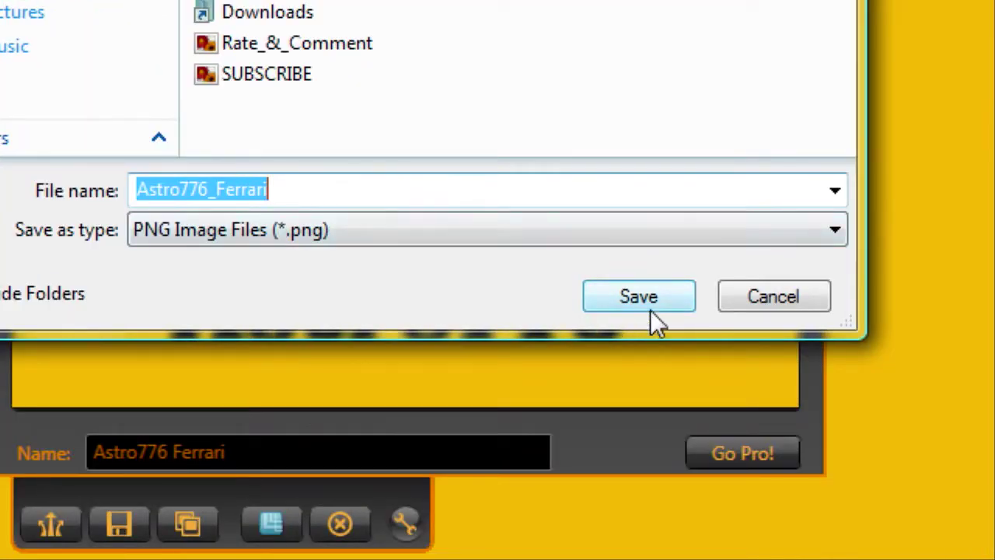
Save the capture as PNG 'Astro776_Ferrari' on the desktop and open it for viewing
click(650, 308)
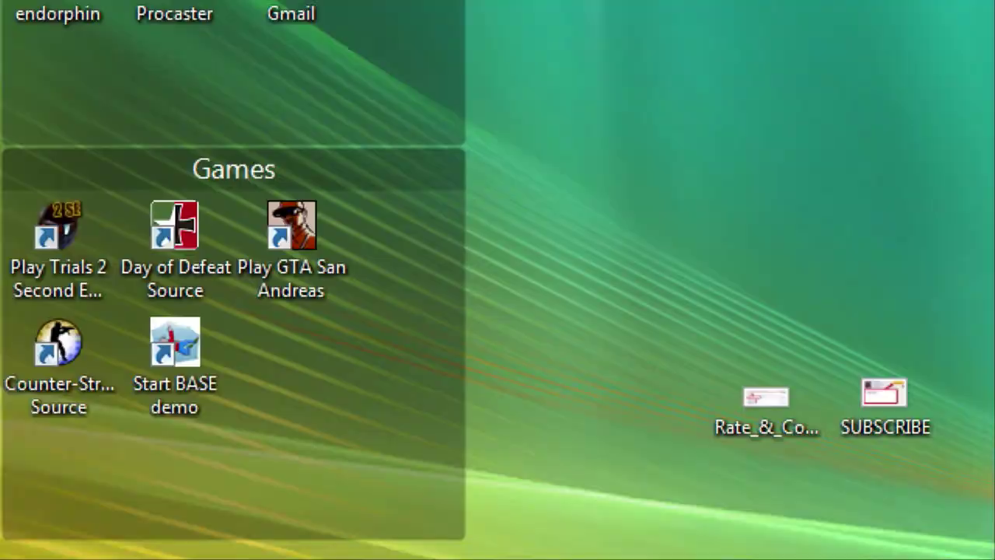
double_click(175, 31)
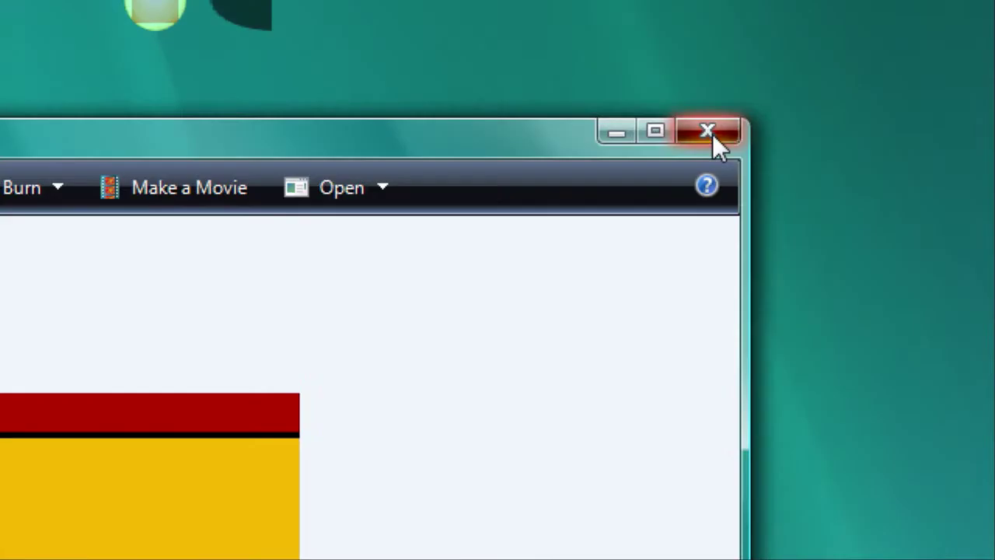
click(712, 134)
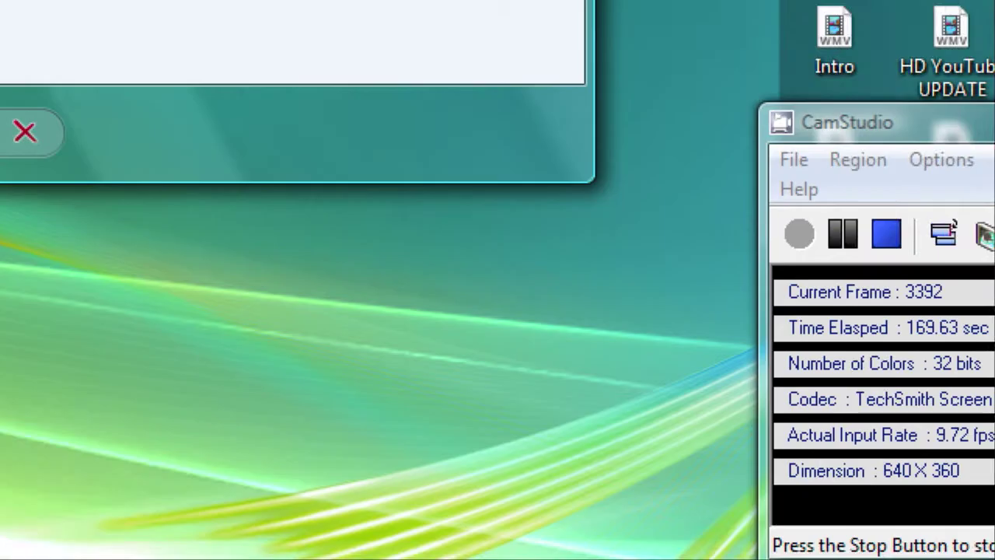
right_click(726, 535)
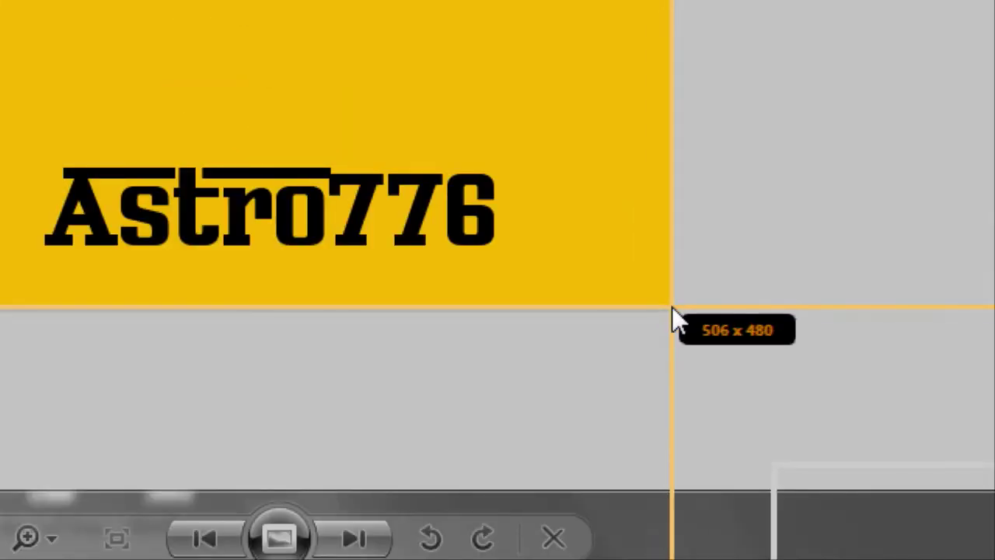
Capture a new 506 x 480 region of the wallpaper as an image
drag(675, 421, 672, 309)
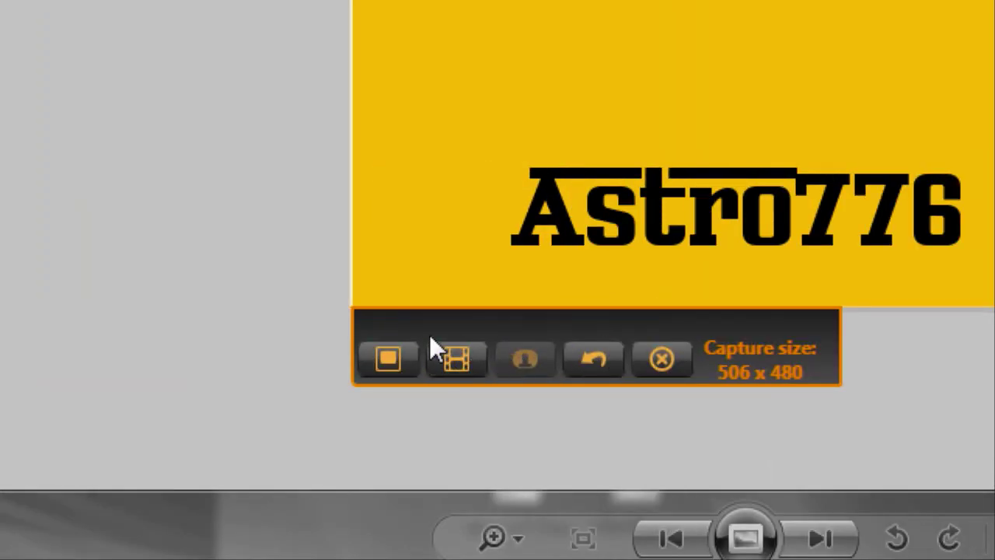
click(388, 356)
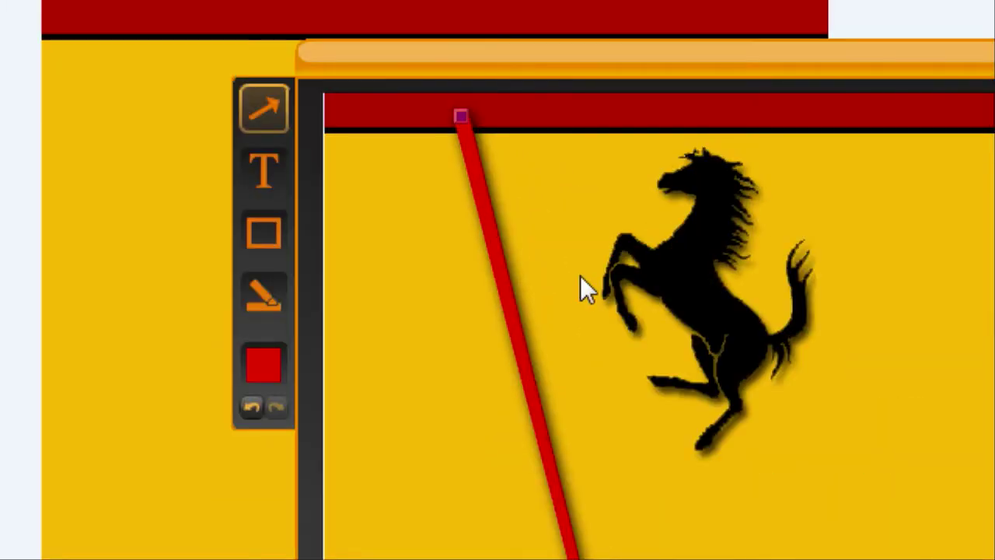
Add a text box reading 'MY NAme' below the arrow
click(262, 171)
drag(318, 148, 671, 366)
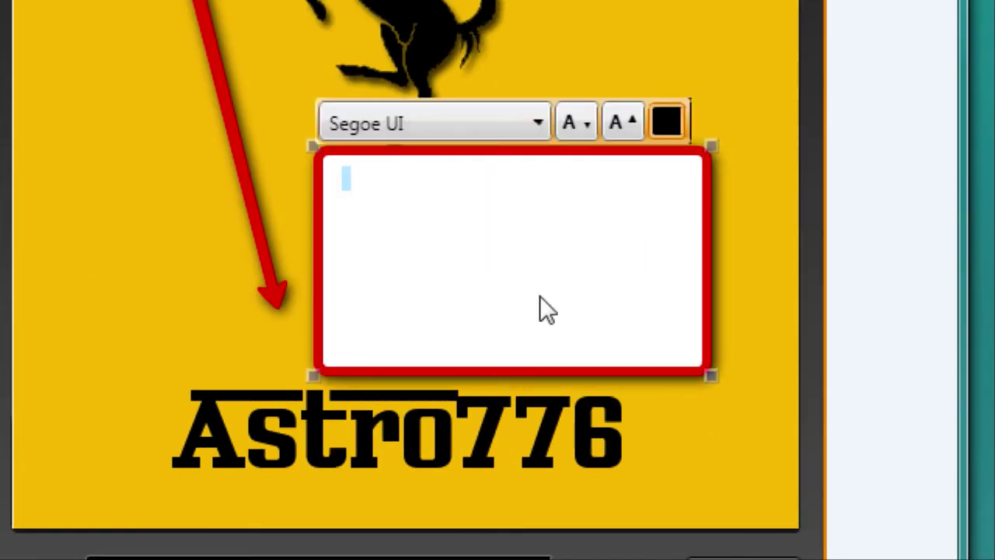
text(MY NAm)
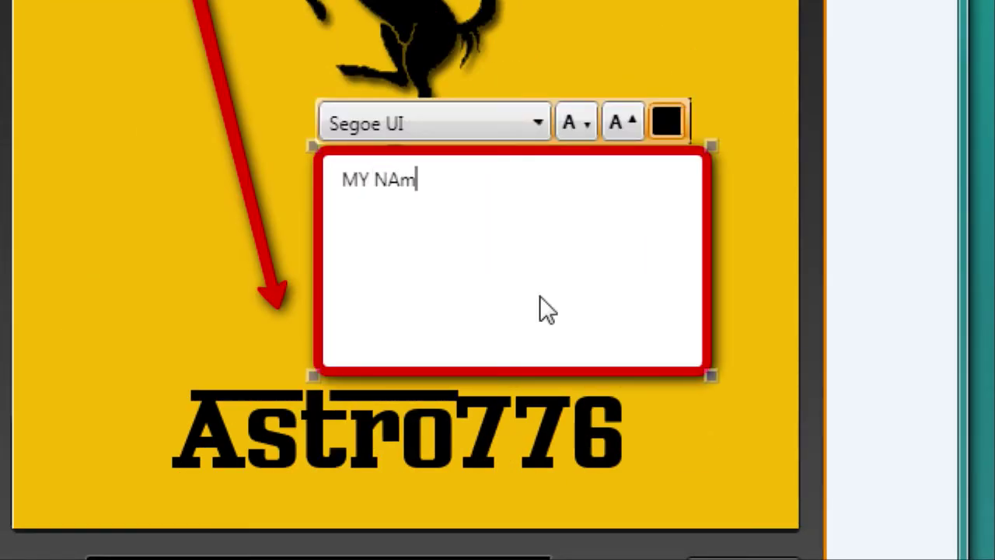
text(e)
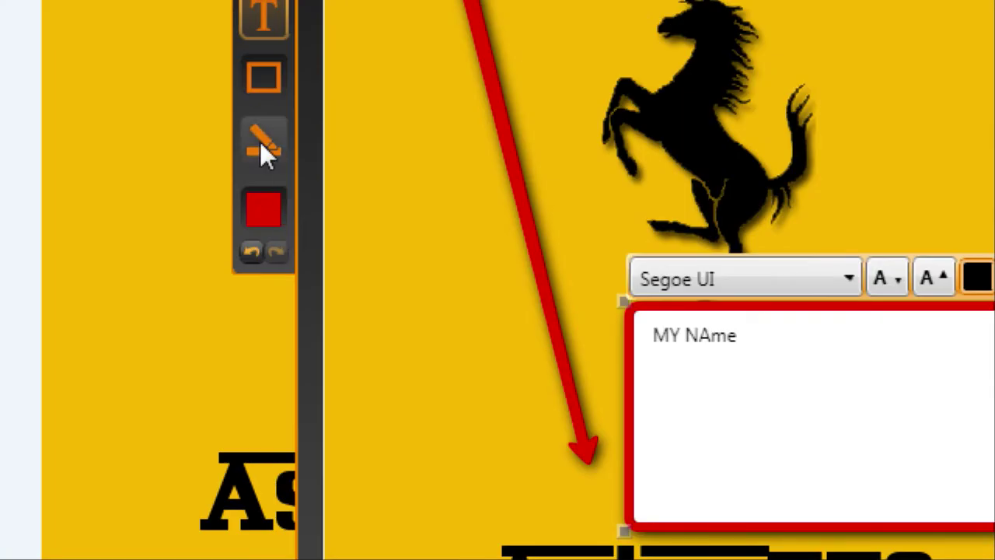
Highlight the Astro776 name text at the image bottom in yellow
click(262, 145)
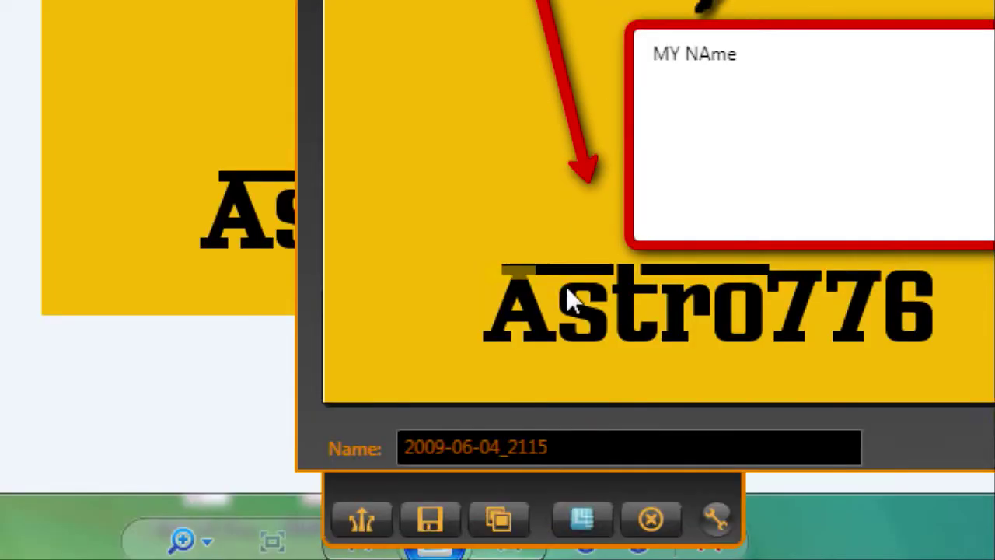
drag(474, 392, 654, 361)
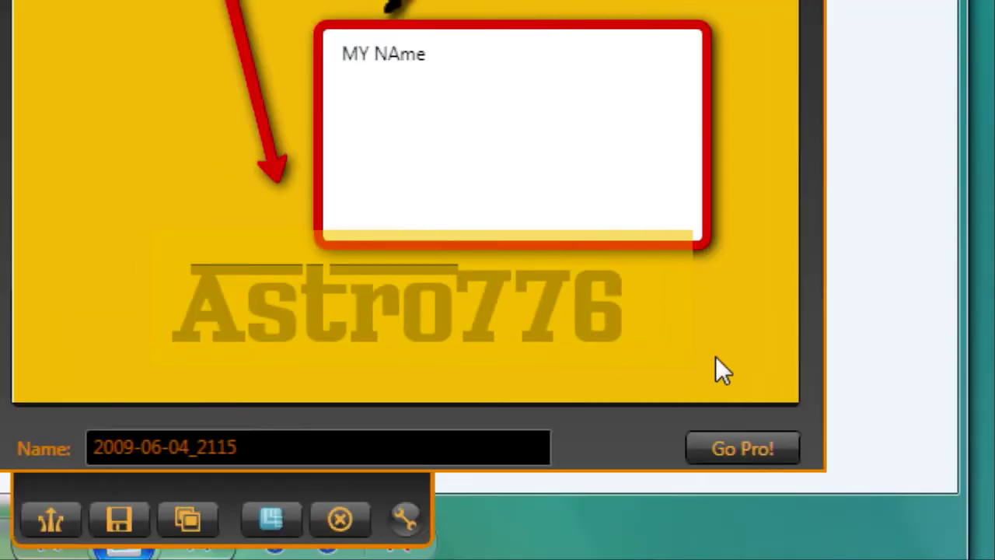
click(699, 342)
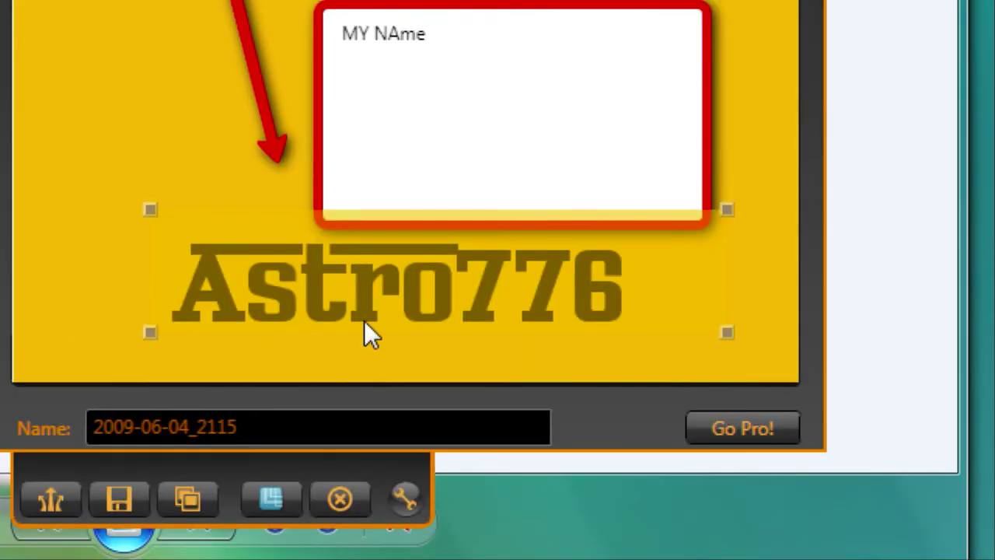
Close the Jing capture without sharing and close the Photo Gallery window
click(475, 102)
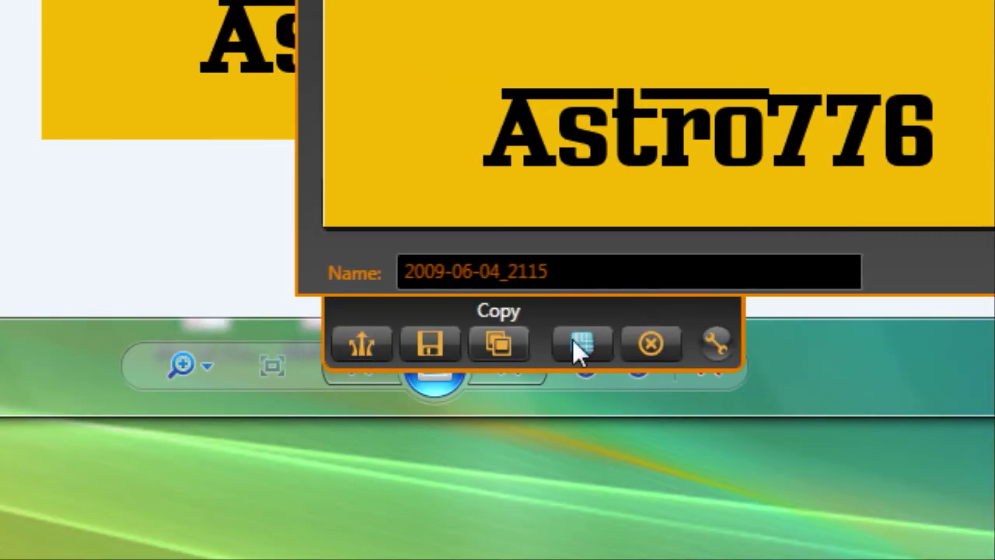
click(495, 342)
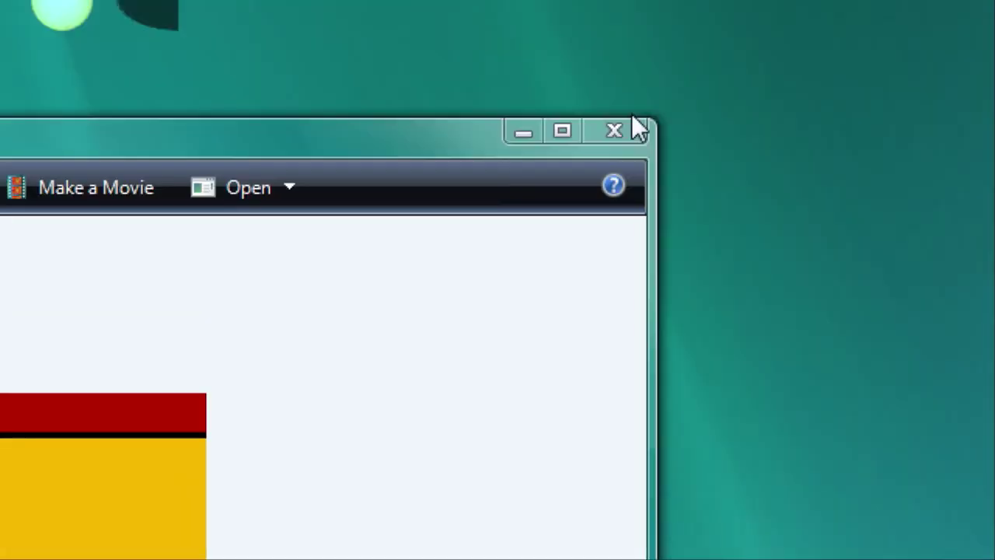
click(626, 136)
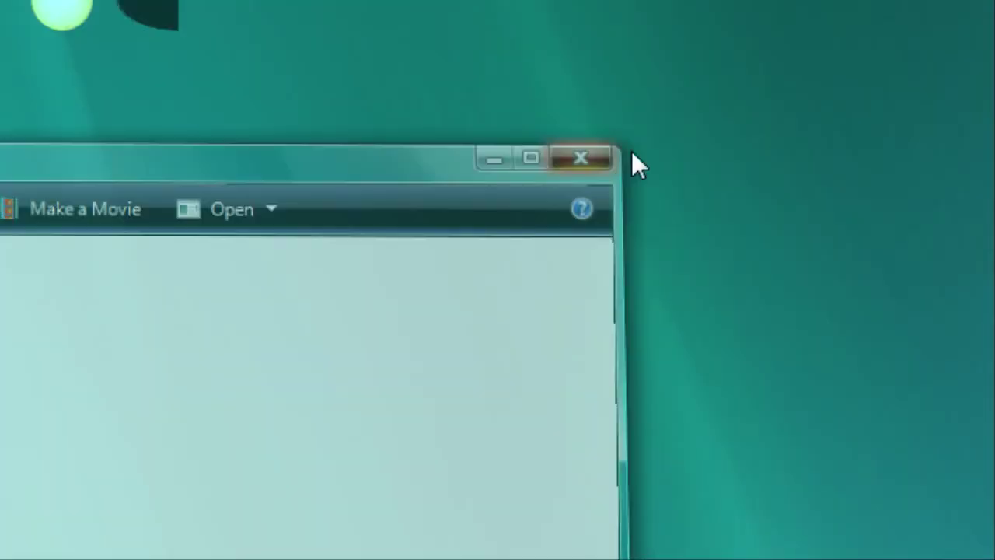